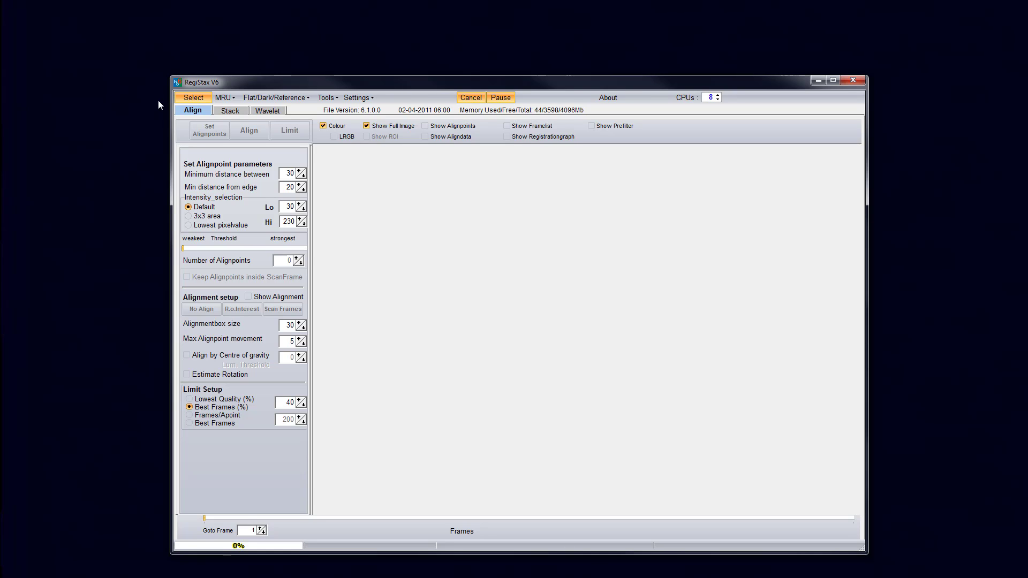
left_click(188, 103)
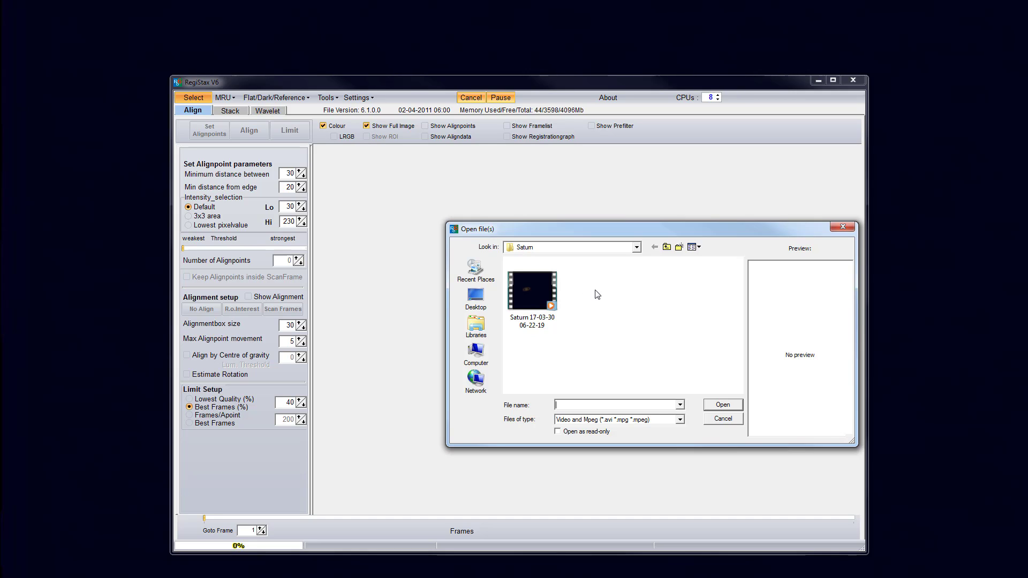
left_click(541, 289)
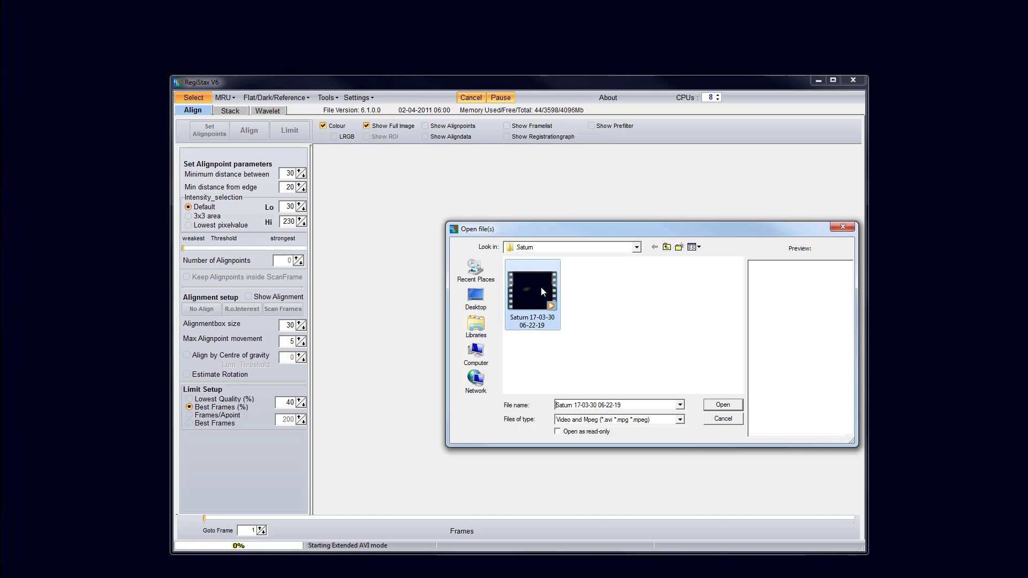
left_click(722, 405)
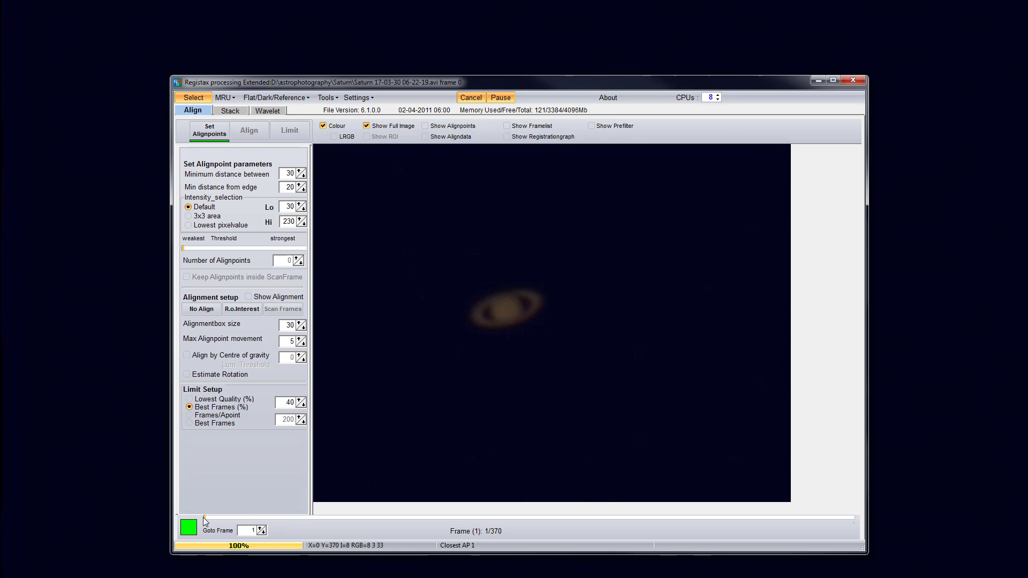
Preview the capture's frames with the slider, then settle on frame 2 of 370
mouse_move(204, 522)
left_mouse_down()
mouse_move(725, 509)
mouse_move(204, 522)
left_mouse_up()
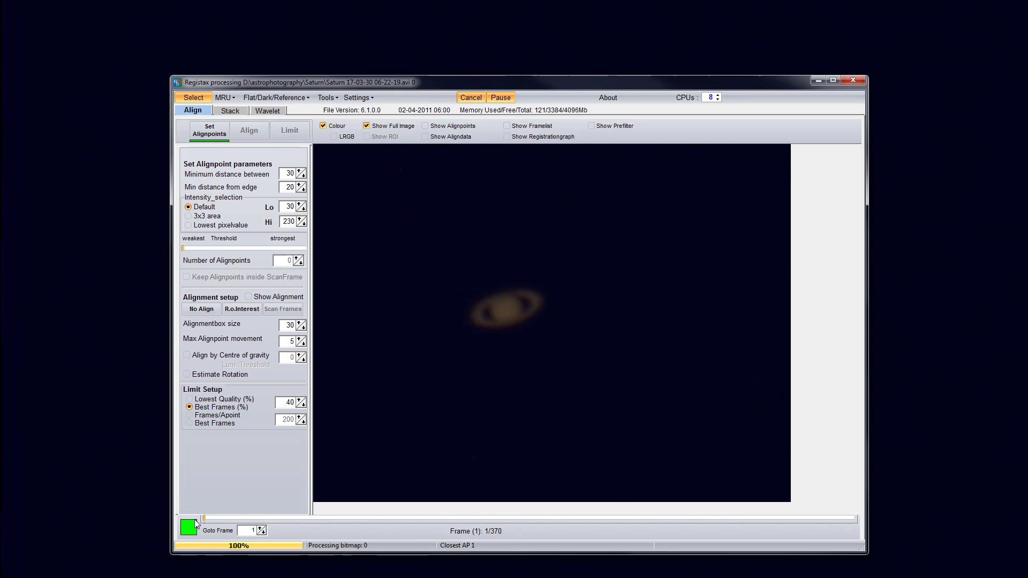
left_click(261, 528)
left_click(262, 528)
left_click(261, 528)
left_click(262, 528)
left_click(262, 533)
left_click(263, 533)
left_click(262, 533)
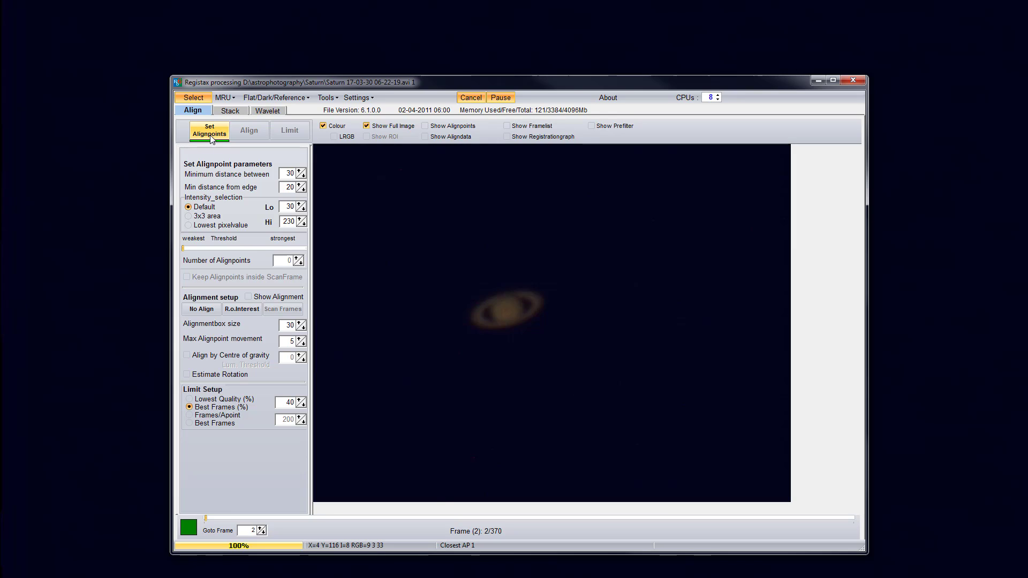
Place five alignpoints along Saturn, from the disc out to the right ring
left_click(211, 137)
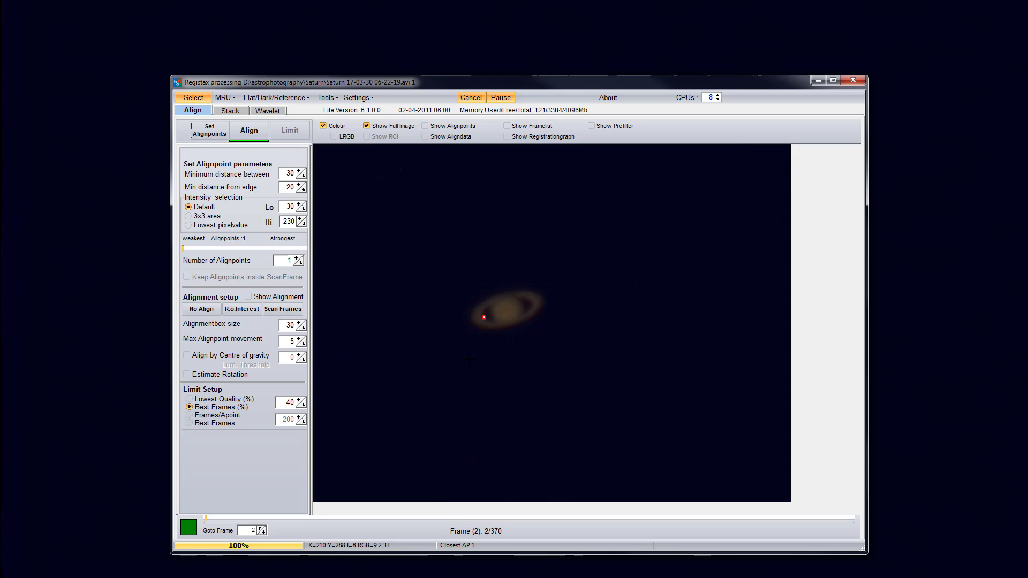
left_click(495, 316)
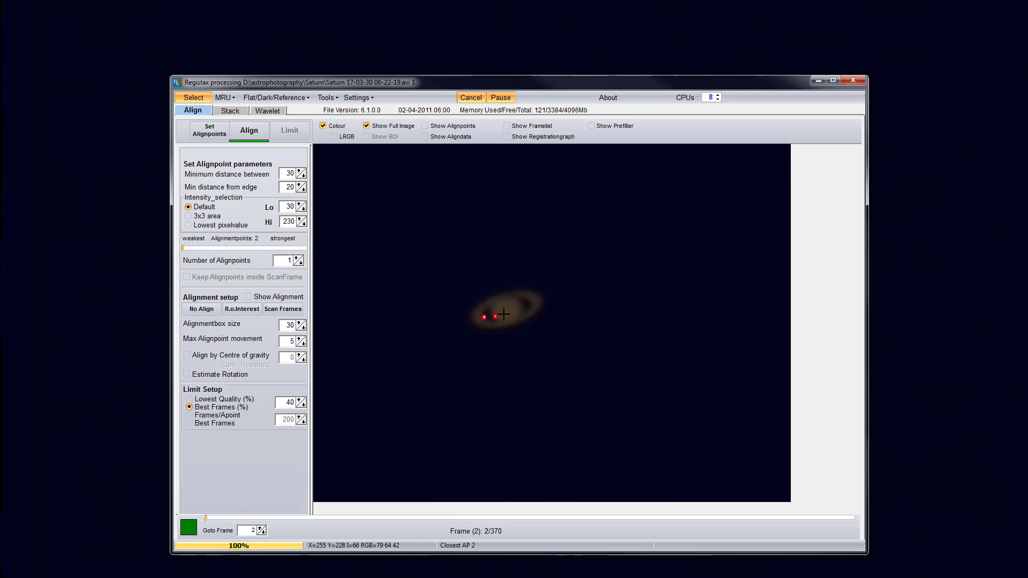
left_click(504, 314)
left_click(513, 312)
left_click(527, 308)
Align all frames to the alignpoints and limit processing to the best 149 frames
left_click(247, 131)
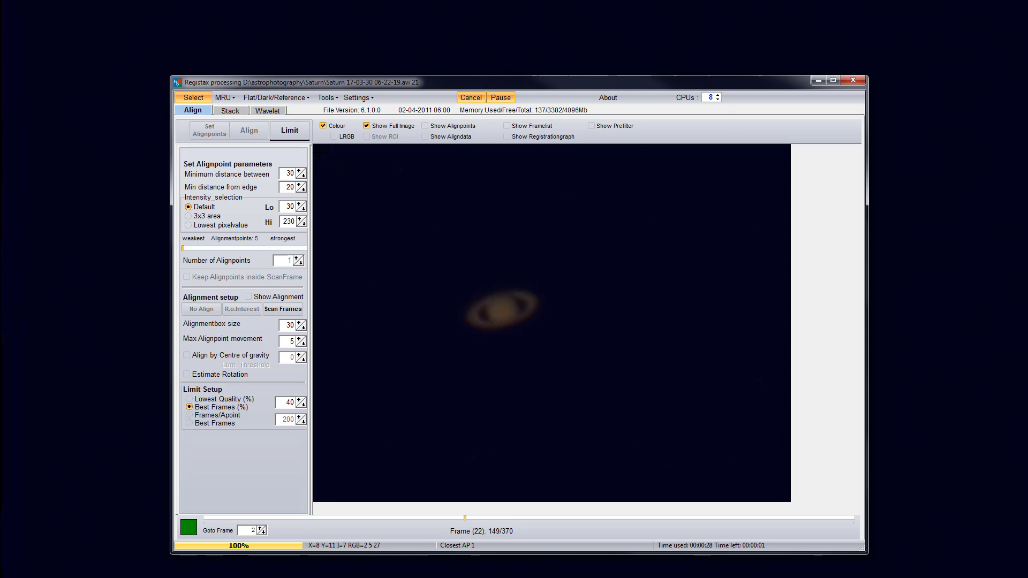
left_click(290, 132)
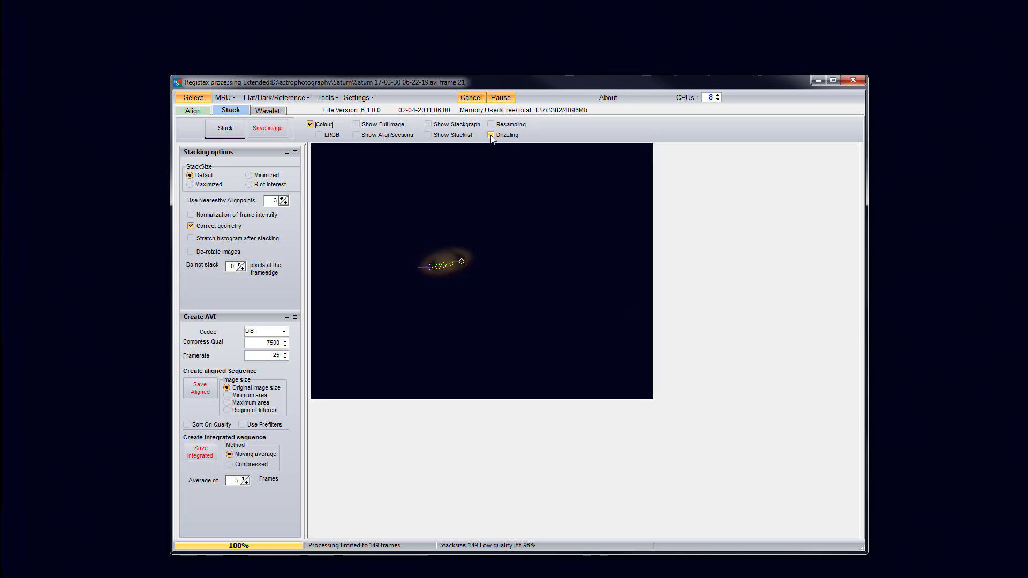
Enable Drizzling in the Stack tab, keeping its 0.5 factor
left_click(491, 136)
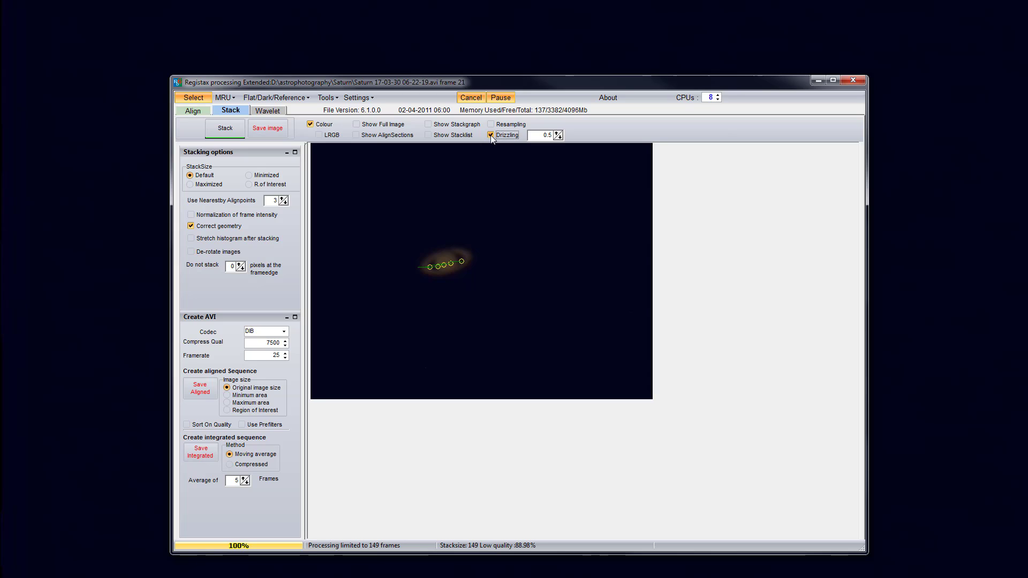
Stack the 149 best frames into a drizzled 1280x960 Saturn image
left_click(222, 133)
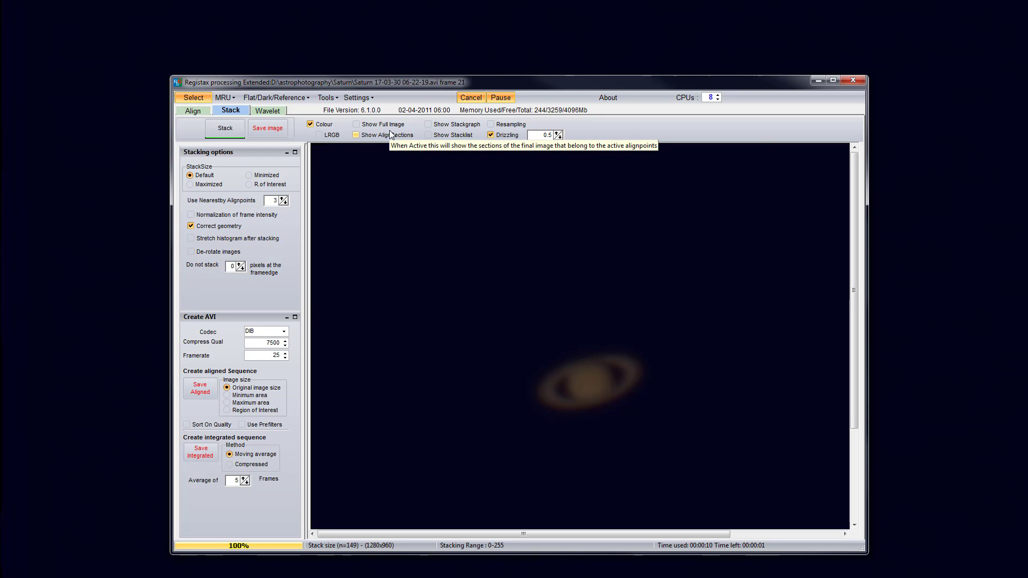
Switch to the Wavelet tab, keeping Linear scheme, Gaussian filter and all six layers enabled
left_click(275, 112)
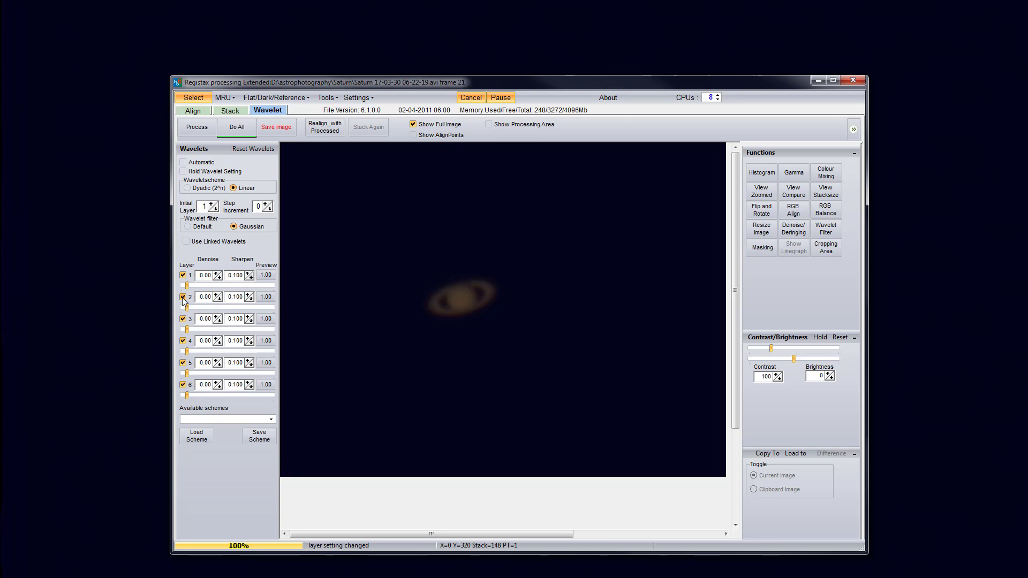
Disable wavelet layers 2–6 and raise the layer 1 slider to full strength 100
left_click(182, 297)
left_click(182, 319)
left_click(183, 341)
left_click(183, 363)
left_click(183, 385)
left_click_drag(187, 291, 281, 291)
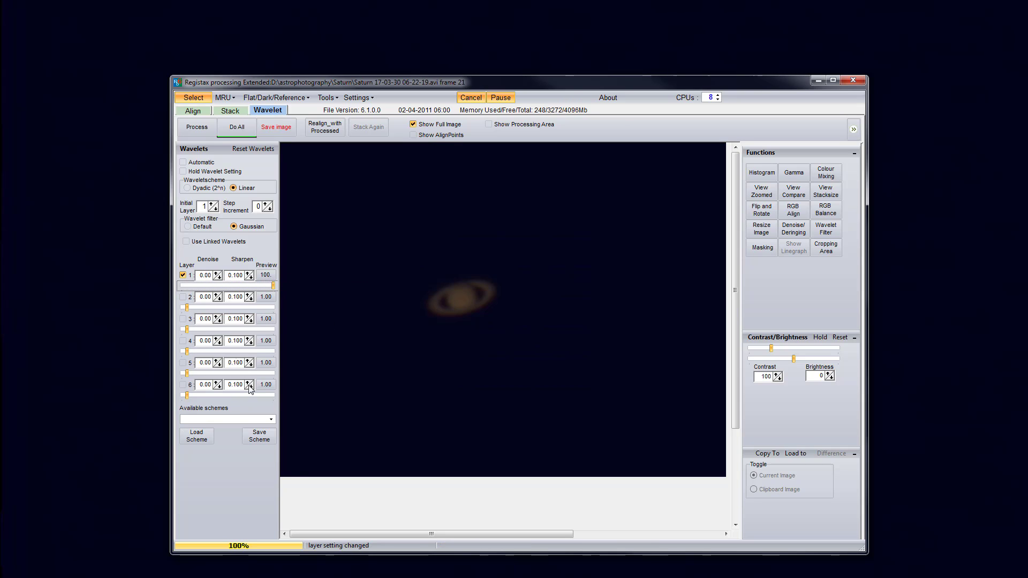
Set layer 1 Denoise to 0.25 and Sharpen to 0.140
left_click(217, 274)
left_click(217, 274)
left_click(217, 274)
left_click(216, 273)
left_click(217, 273)
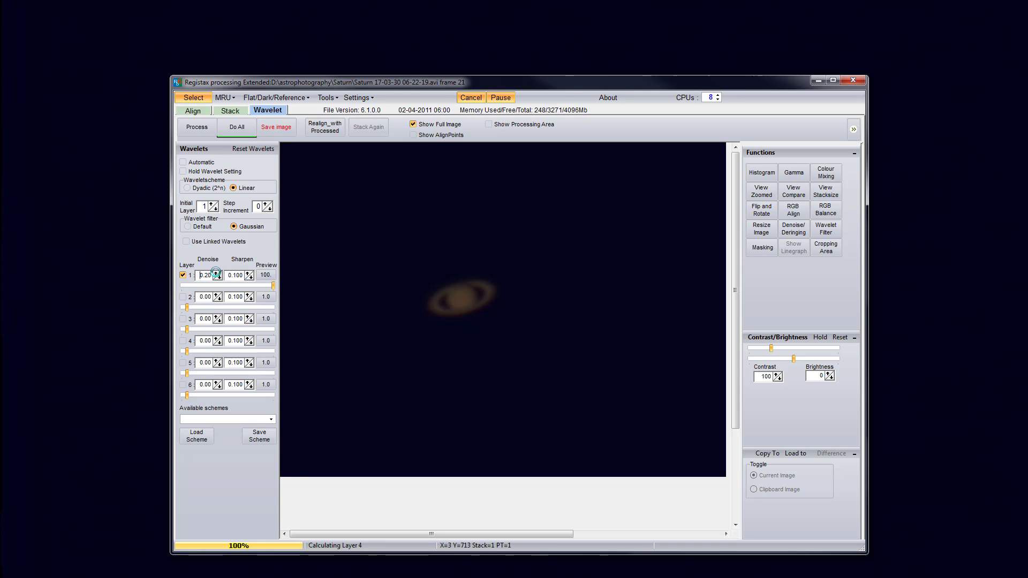
left_click(248, 273)
left_click(248, 273)
left_click(248, 273)
left_click(247, 273)
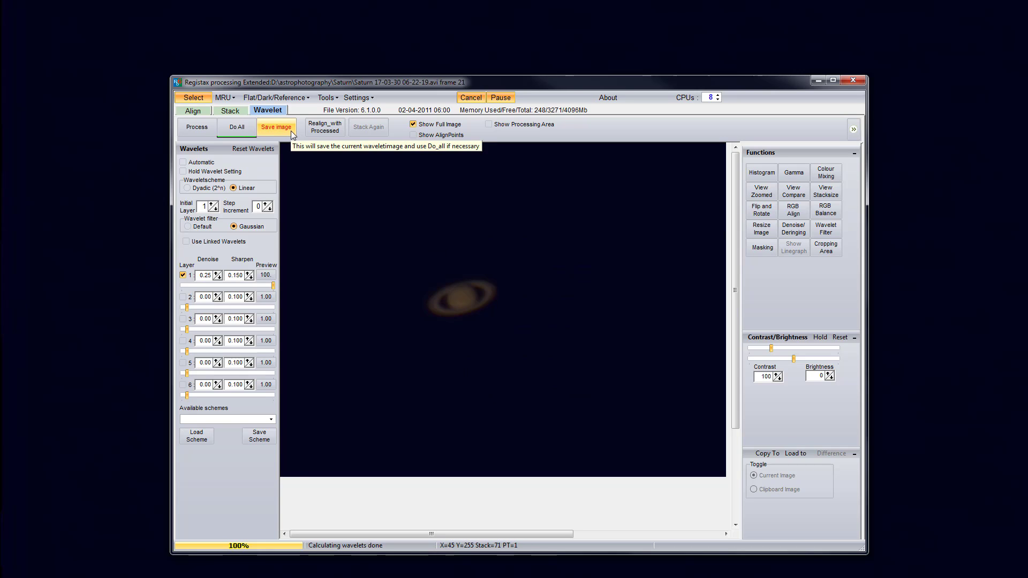
Resize the Saturn image at a 150 percent ratio to 1920x1440, after first trying 180 percent
left_click(762, 232)
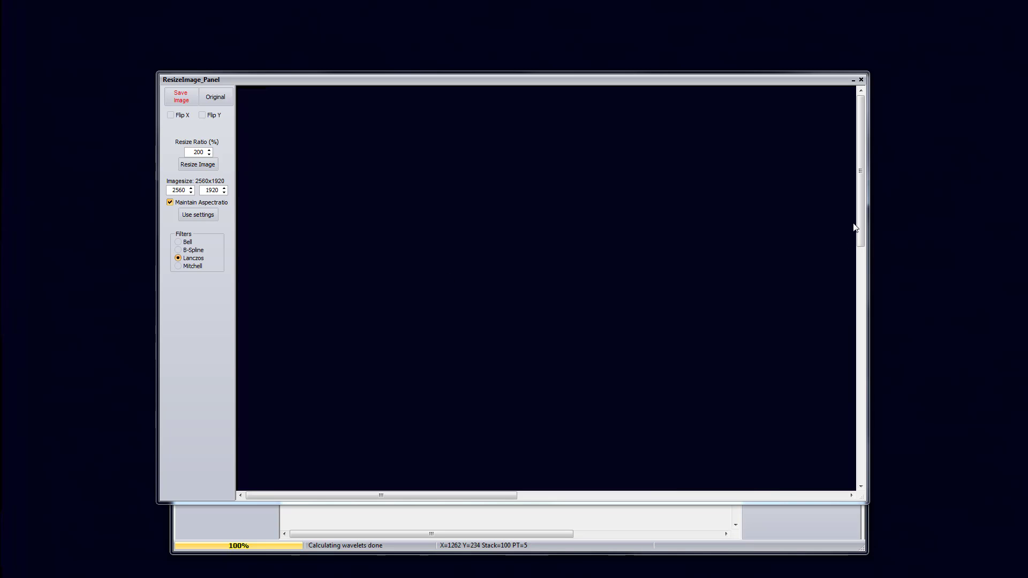
left_click_drag(859, 208, 866, 268)
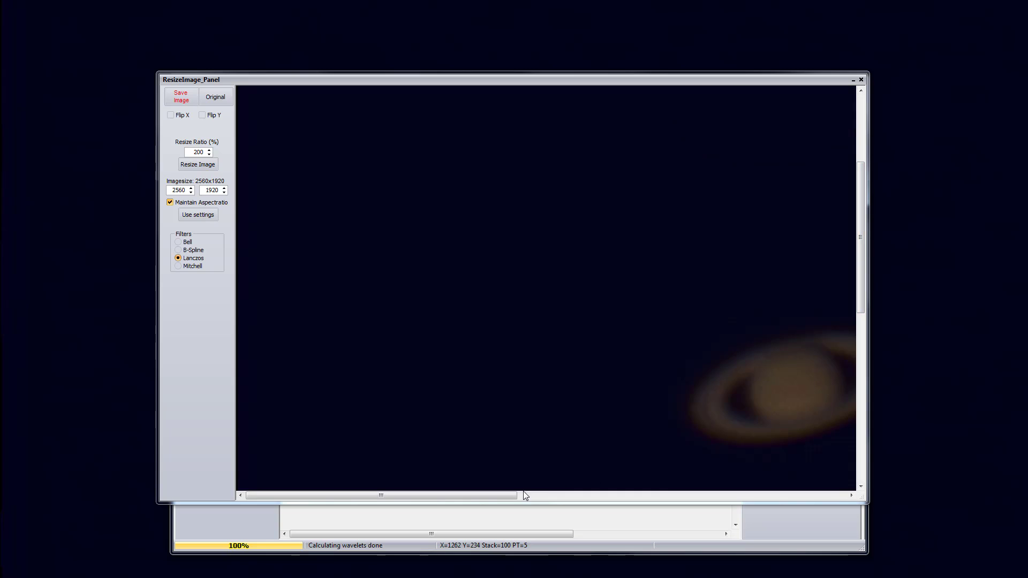
left_click_drag(518, 493, 659, 493)
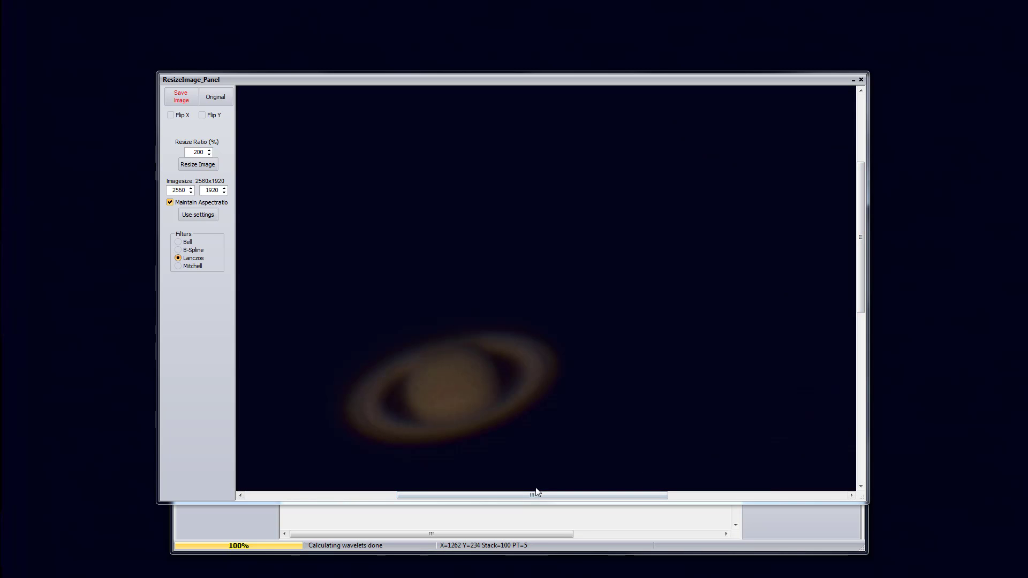
left_click_drag(535, 492, 509, 492)
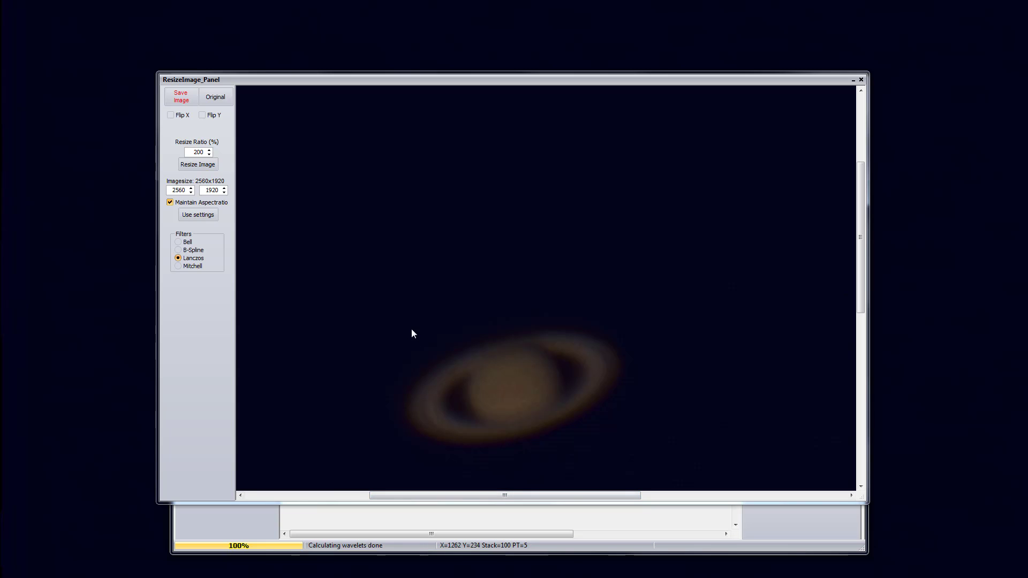
left_click(209, 155)
left_click(209, 154)
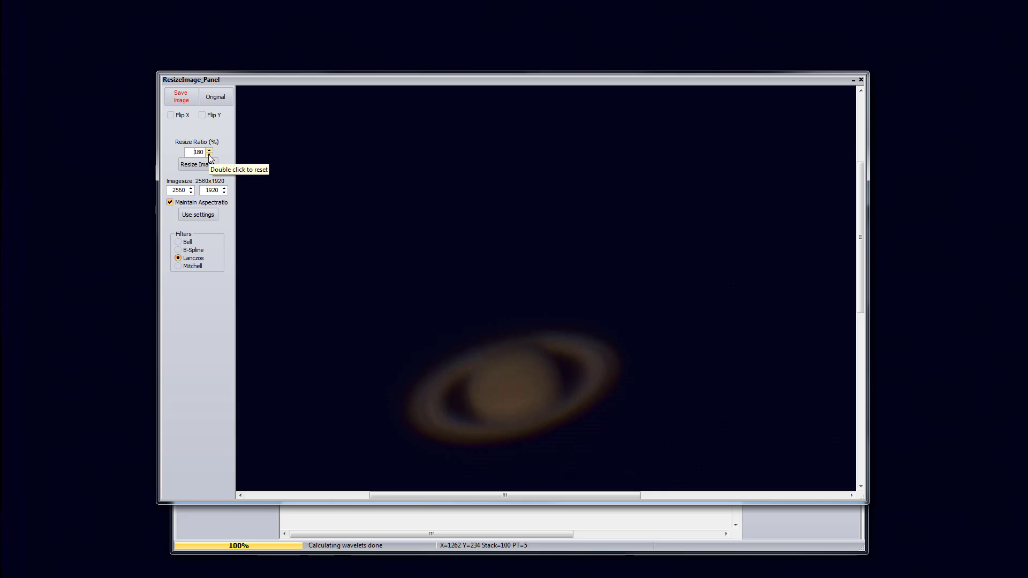
left_click(205, 165)
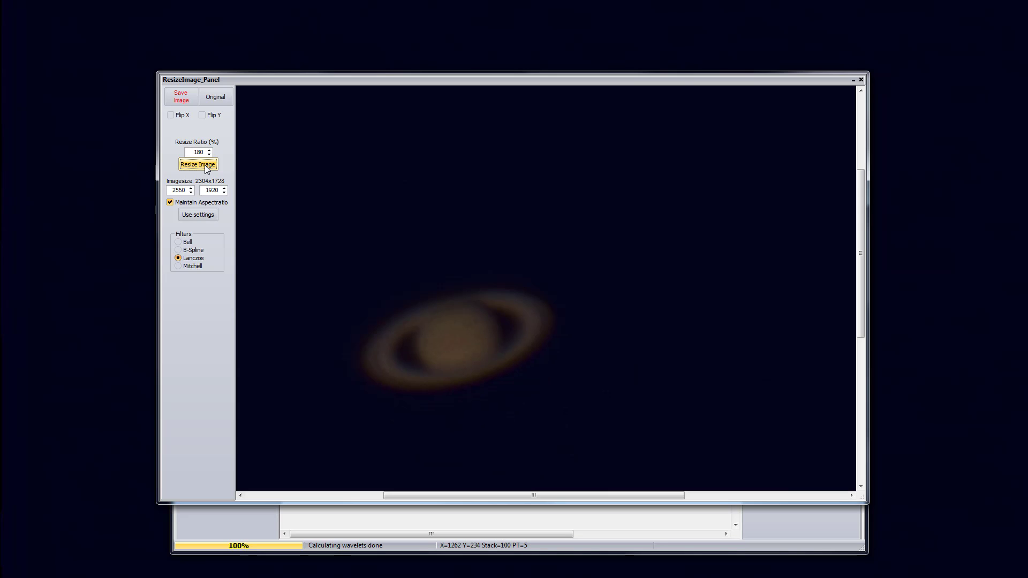
left_click(208, 154)
left_click(209, 154)
left_click(204, 165)
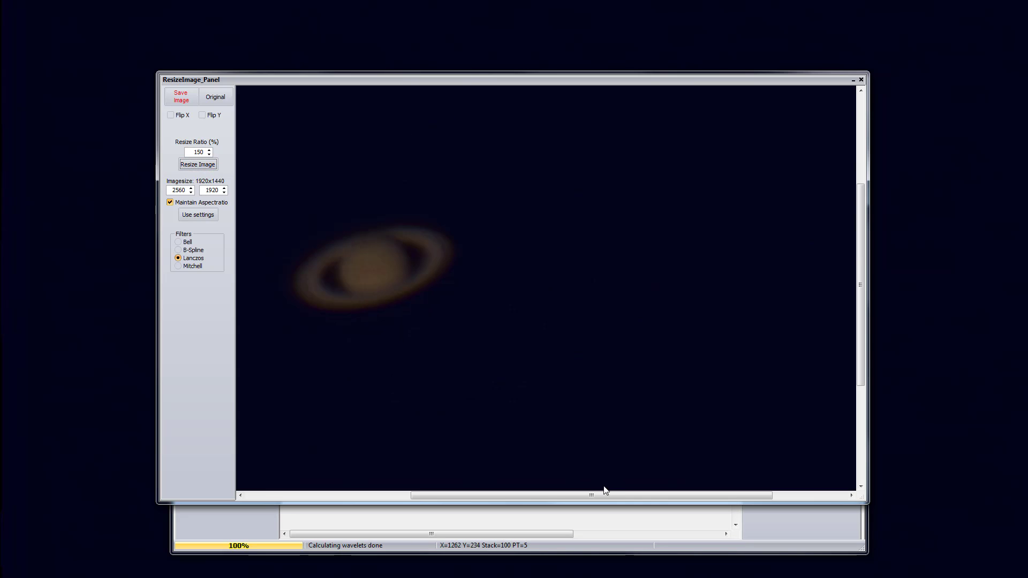
left_click_drag(604, 494, 561, 495)
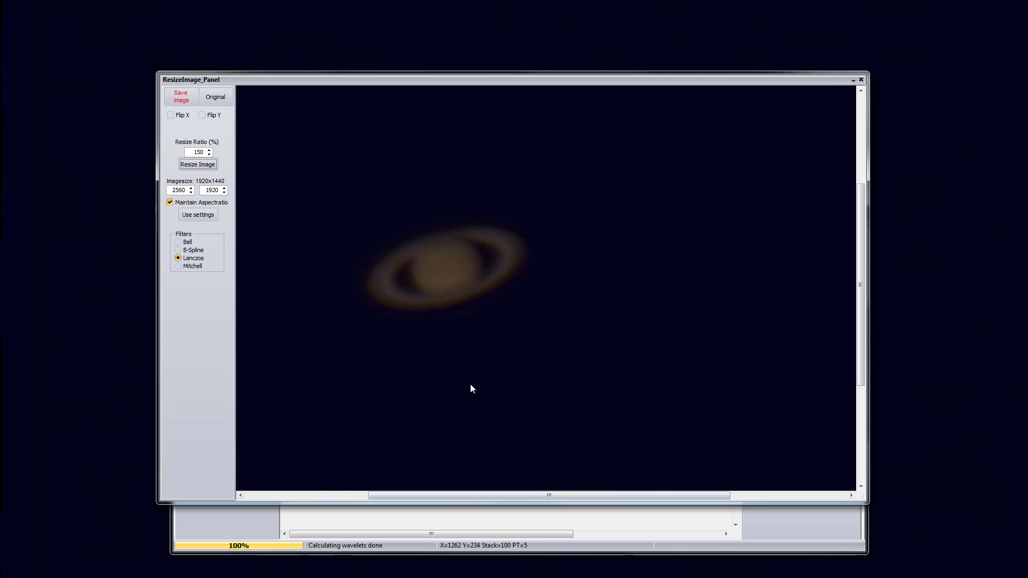